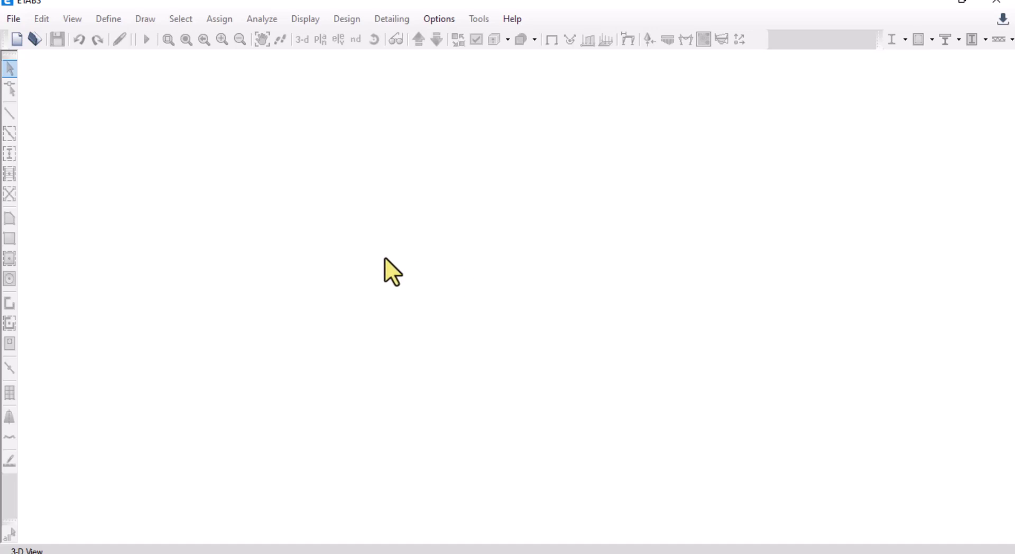
Step: Start a new ETABS model, accepting the default initialization settings
{"action": "left_click", "coordinate": [14, 20]}
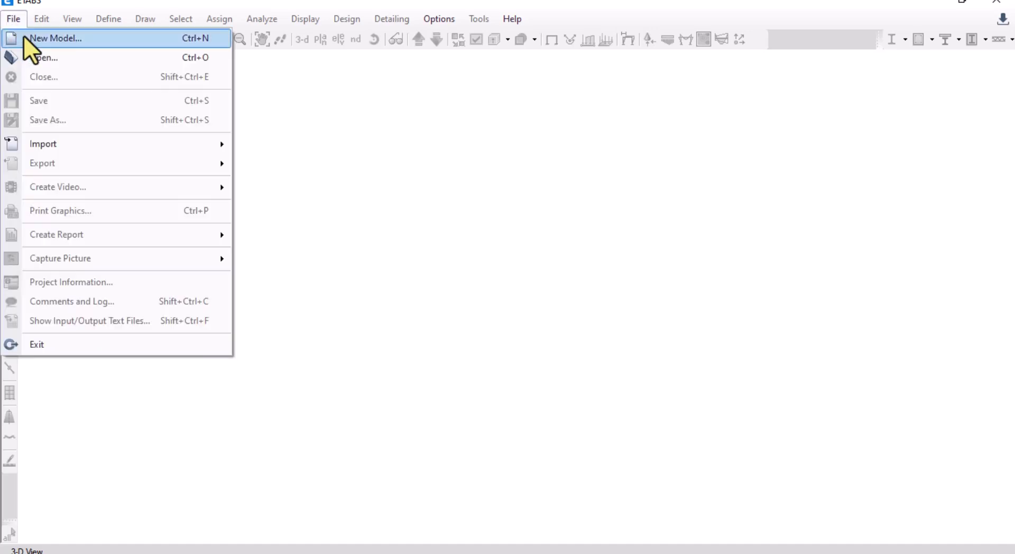
{"action": "left_click", "coordinate": [24, 35]}
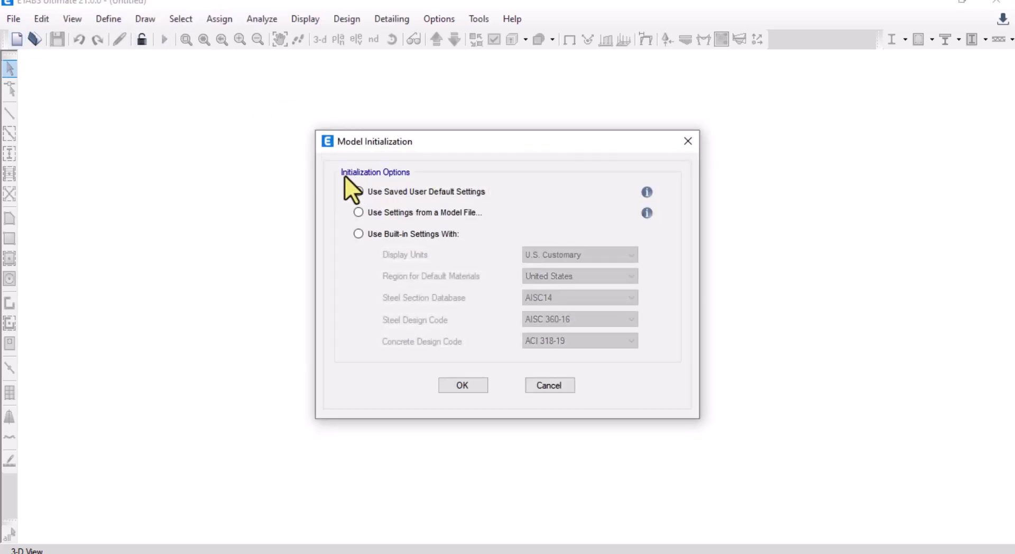
{"action": "left_click", "coordinate": [474, 381]}
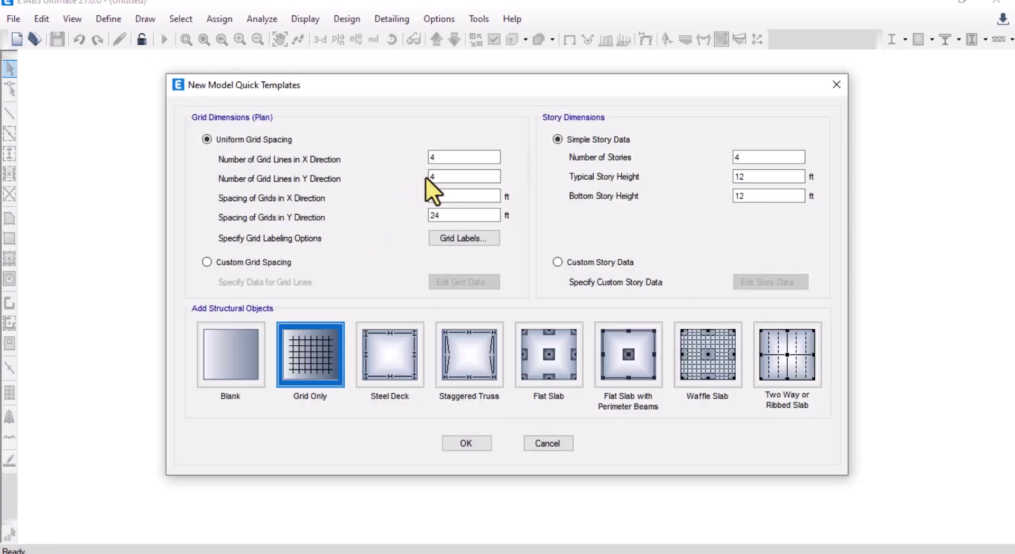
Step: Create a Grid Only model with a 4×4 grid at 24 ft spacing and four 12 ft stories
{"action": "left_click", "coordinate": [454, 444]}
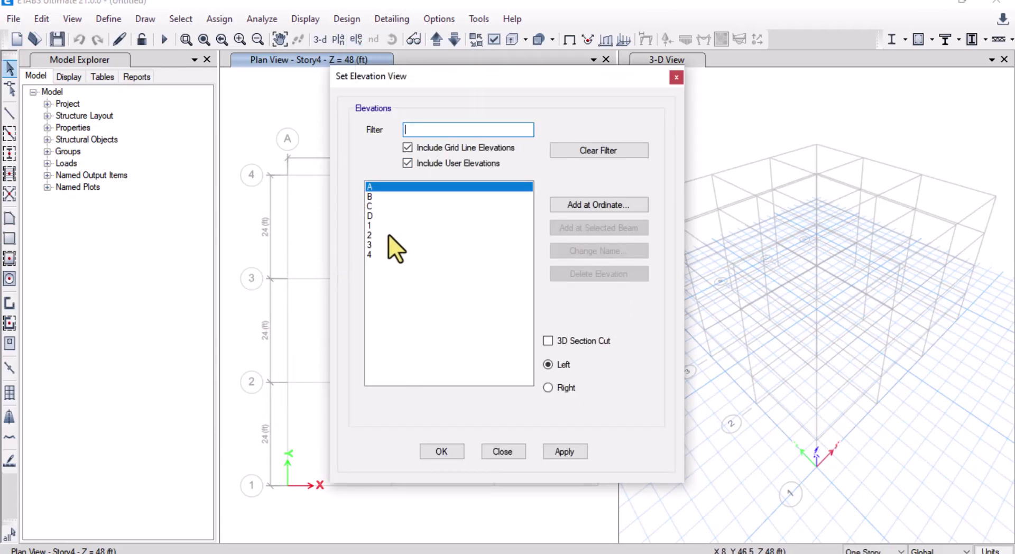
Step: Show the elevation along grid line 1 in the left window
{"action": "left_click", "coordinate": [370, 225]}
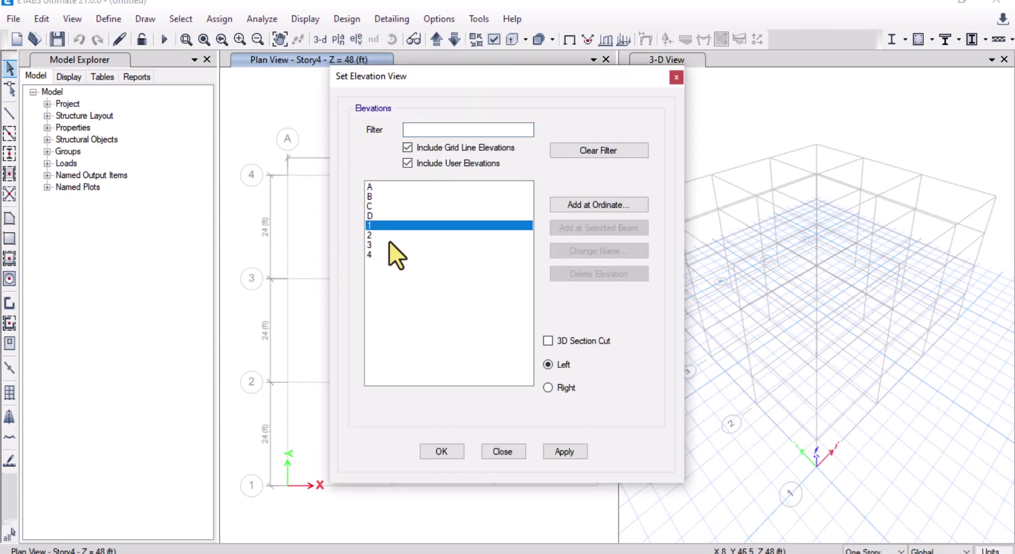
{"action": "left_click", "coordinate": [565, 451]}
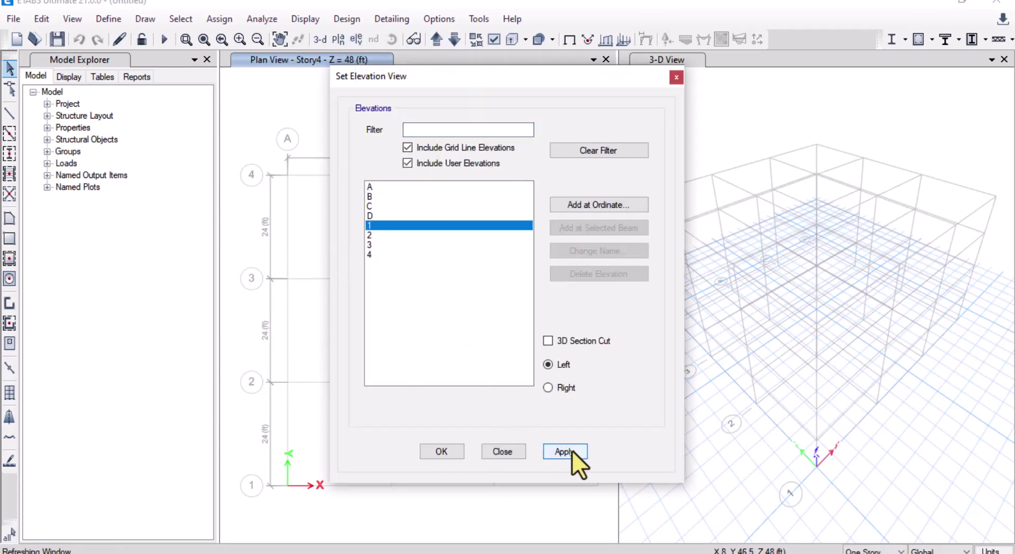
{"action": "left_click", "coordinate": [441, 451]}
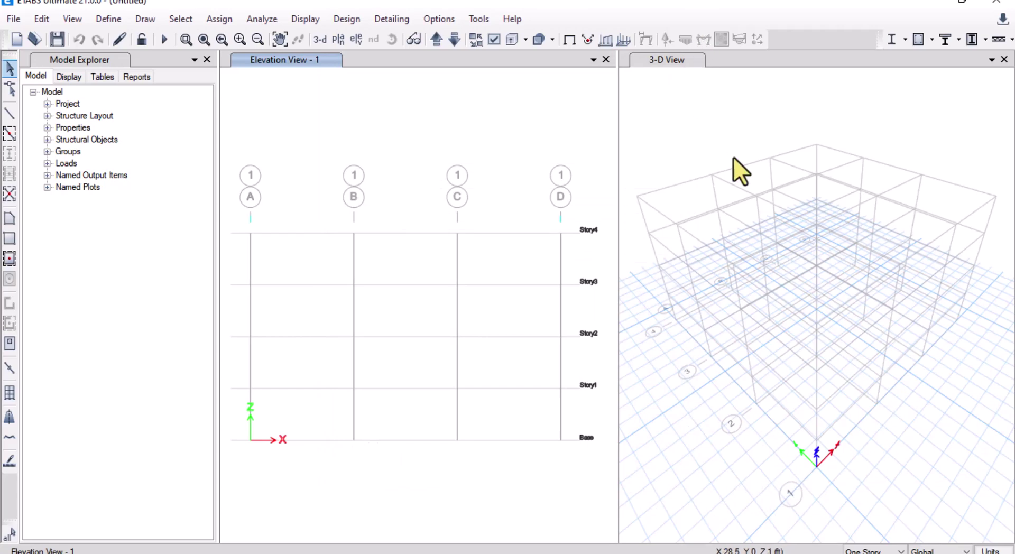
{"action": "left_click", "coordinate": [821, 457]}
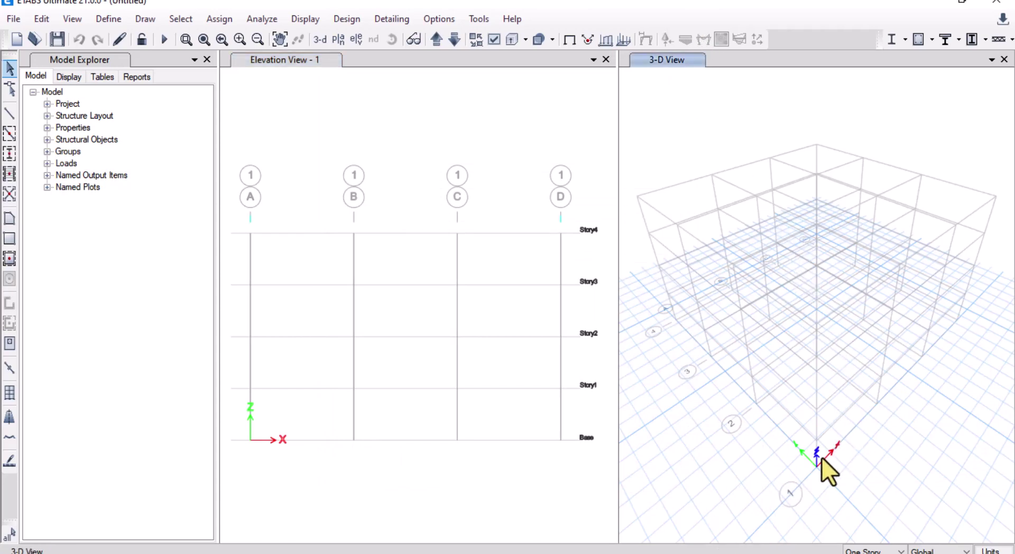
{"action": "scroll", "coordinate": [817, 456], "scroll_direction": "up", "scroll_amount": 3}
{"action": "scroll", "coordinate": [818, 465], "scroll_direction": "up", "scroll_amount": 3}
{"action": "middle_click_drag", "start_coordinate": [813, 480], "coordinate": [734, 295]}
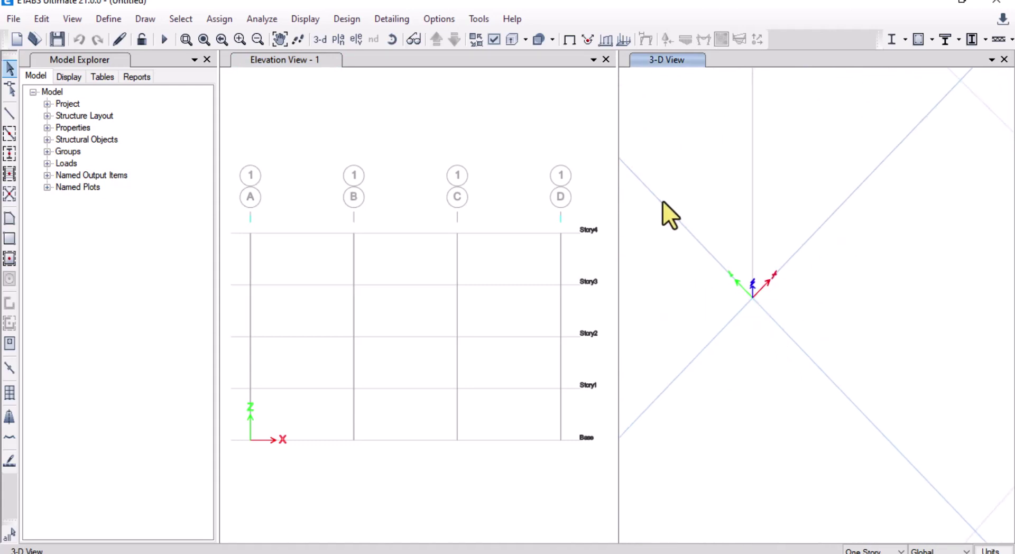
{"action": "scroll", "coordinate": [766, 280], "scroll_direction": "down", "scroll_amount": 6}
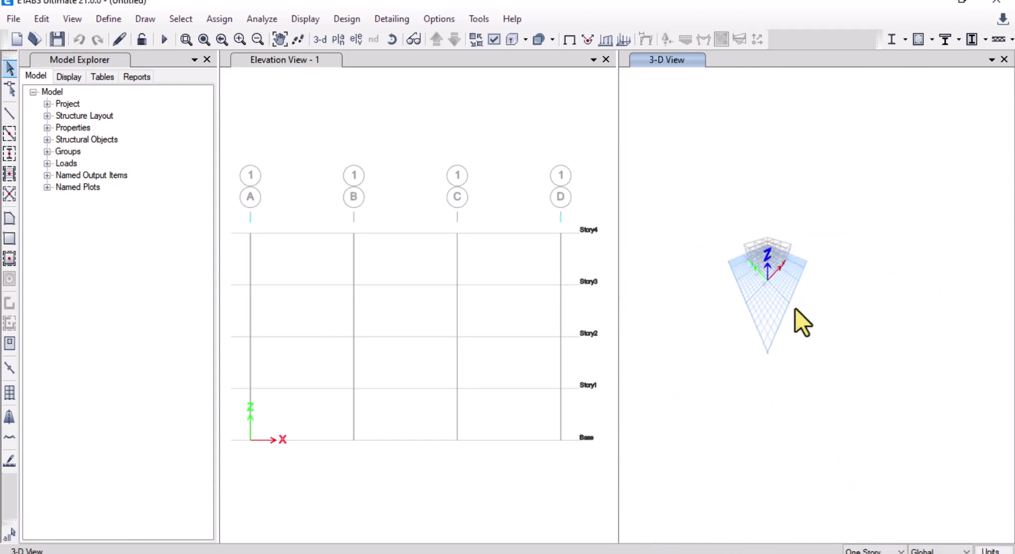
{"action": "middle_click_drag", "start_coordinate": [792, 329], "coordinate": [792, 371]}
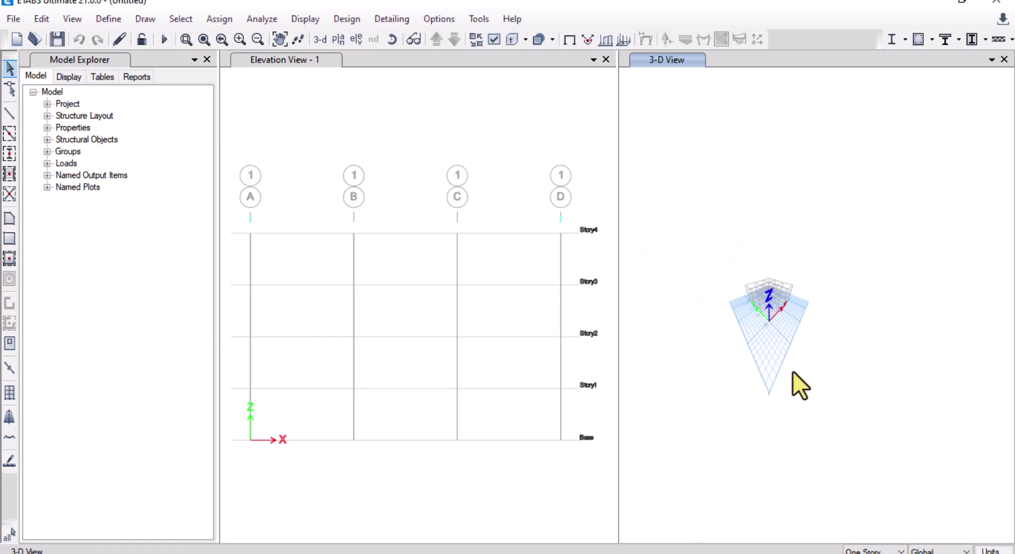
{"action": "scroll", "coordinate": [769, 328], "scroll_direction": "up", "scroll_amount": 5}
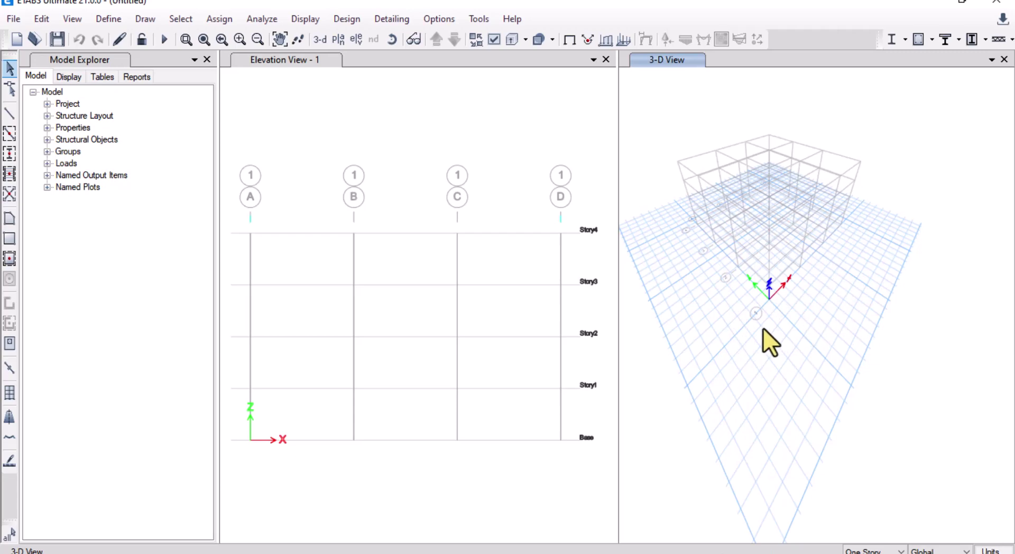
{"action": "scroll", "coordinate": [770, 209], "scroll_direction": "up", "scroll_amount": 3}
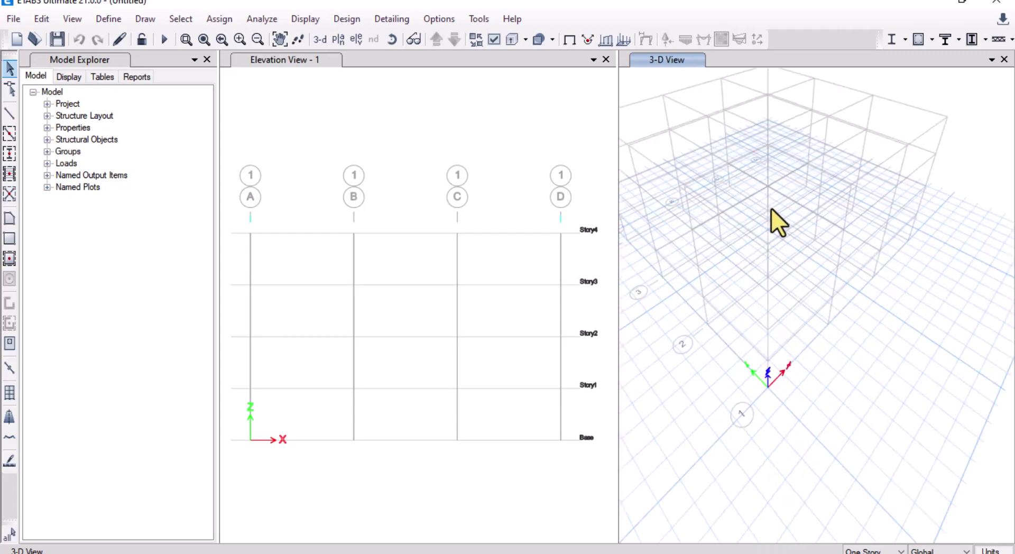
{"action": "scroll", "coordinate": [772, 208], "scroll_direction": "down", "scroll_amount": 3}
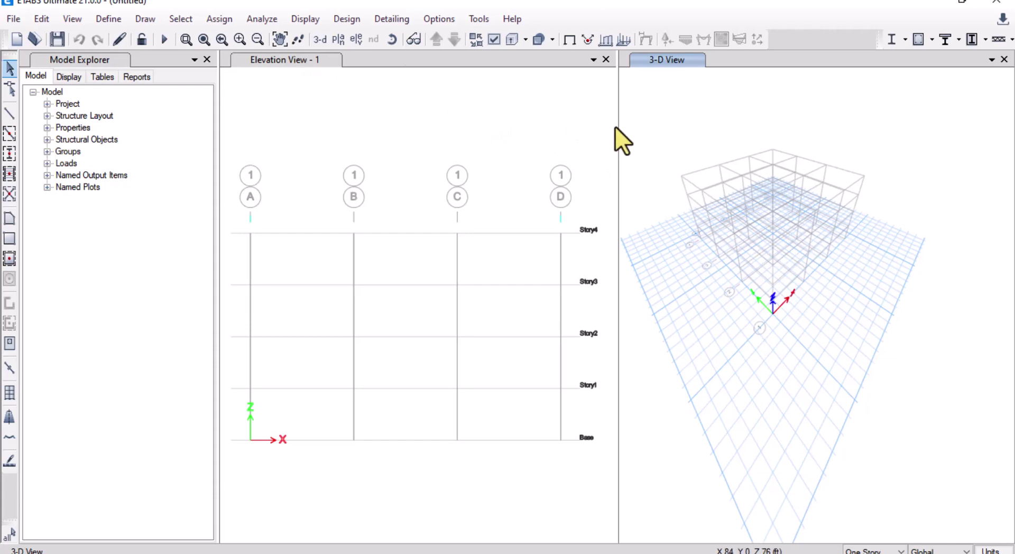
Step: Turn on the frame Local Axes display in Object Assignments and apply it to all windows
{"action": "left_click", "coordinate": [493, 39]}
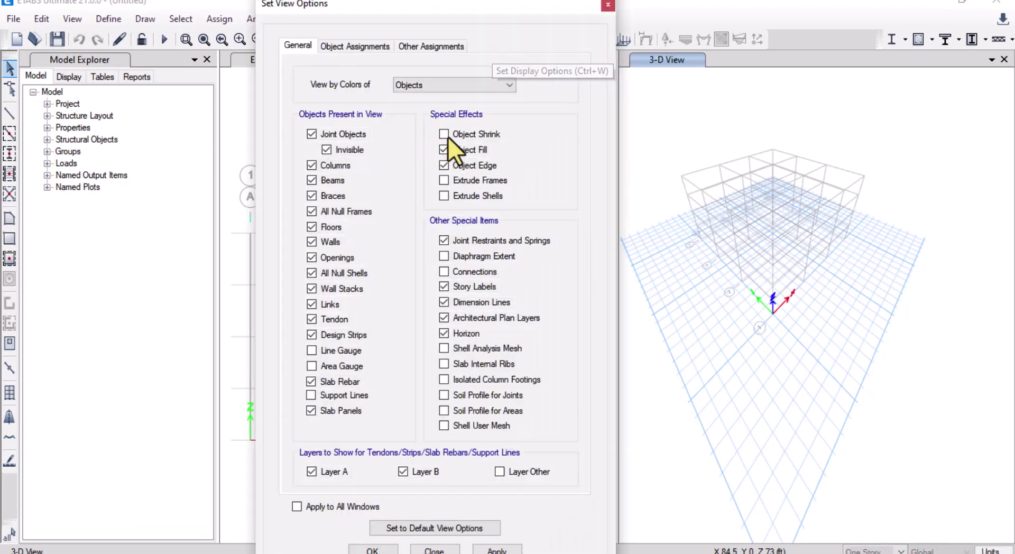
{"action": "left_click", "coordinate": [365, 49]}
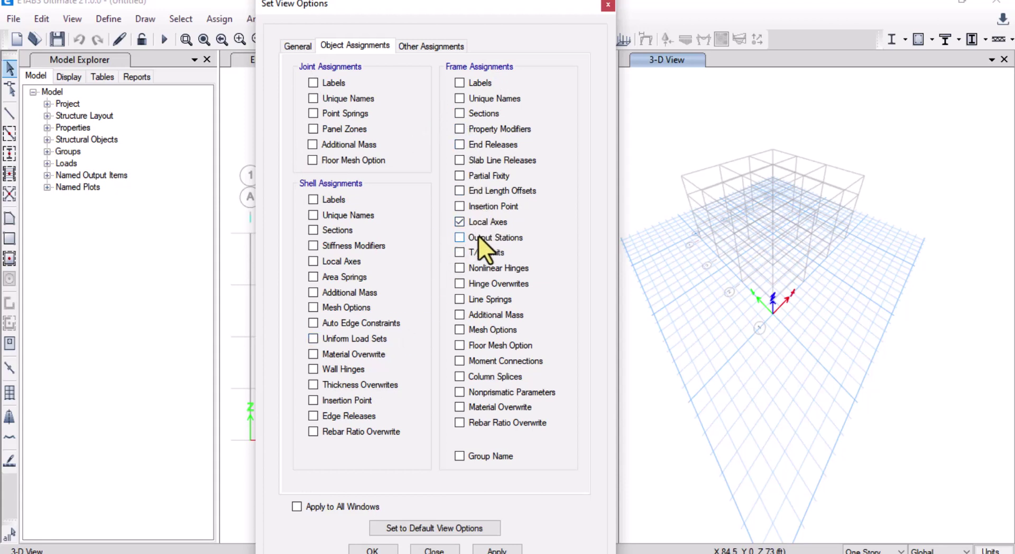
{"action": "left_click", "coordinate": [297, 506]}
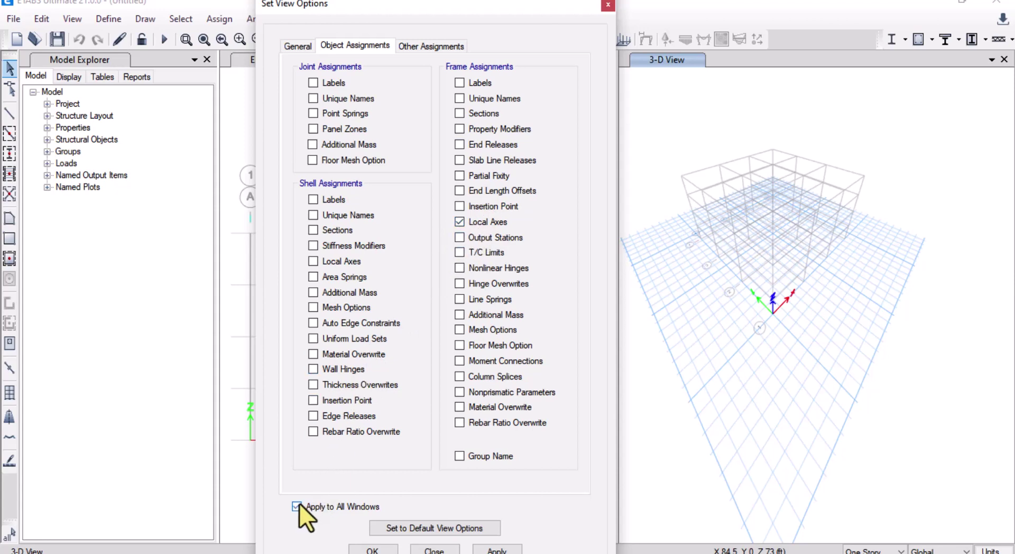
{"action": "left_click", "coordinate": [478, 551]}
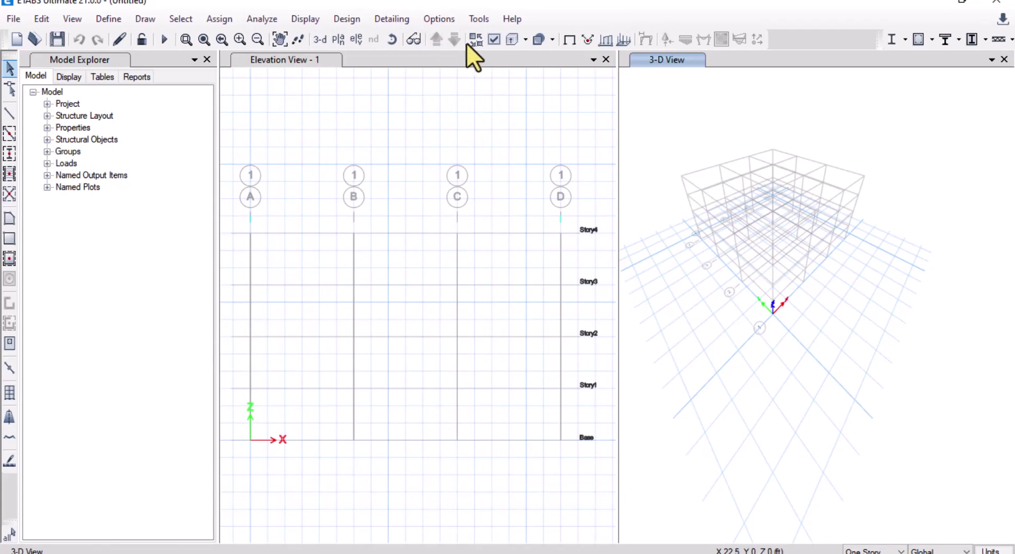
Step: Toggle the ETABS window between maximized and restored, leaving it at restored size
{"action": "key", "text": "super+Down"}
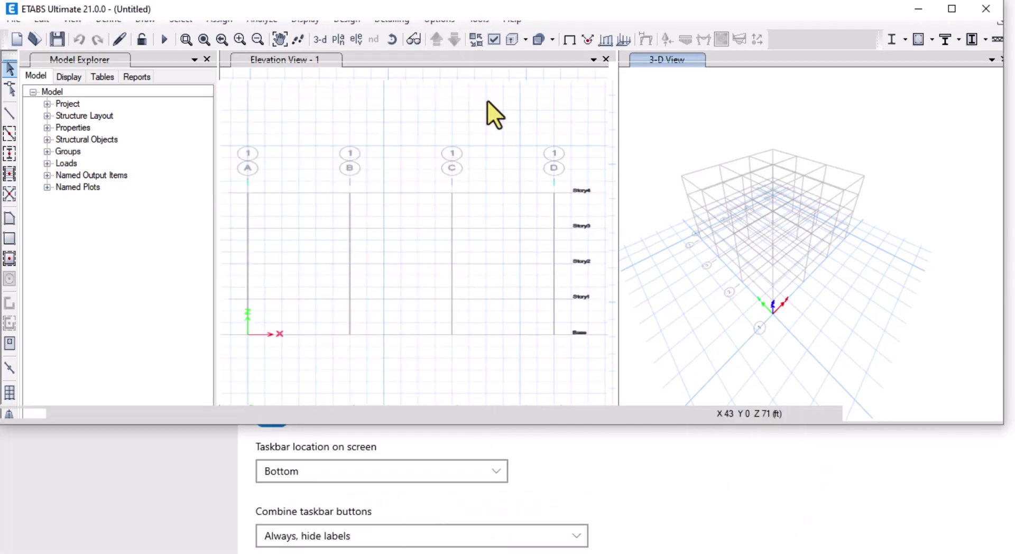
{"action": "left_click", "coordinate": [952, 9]}
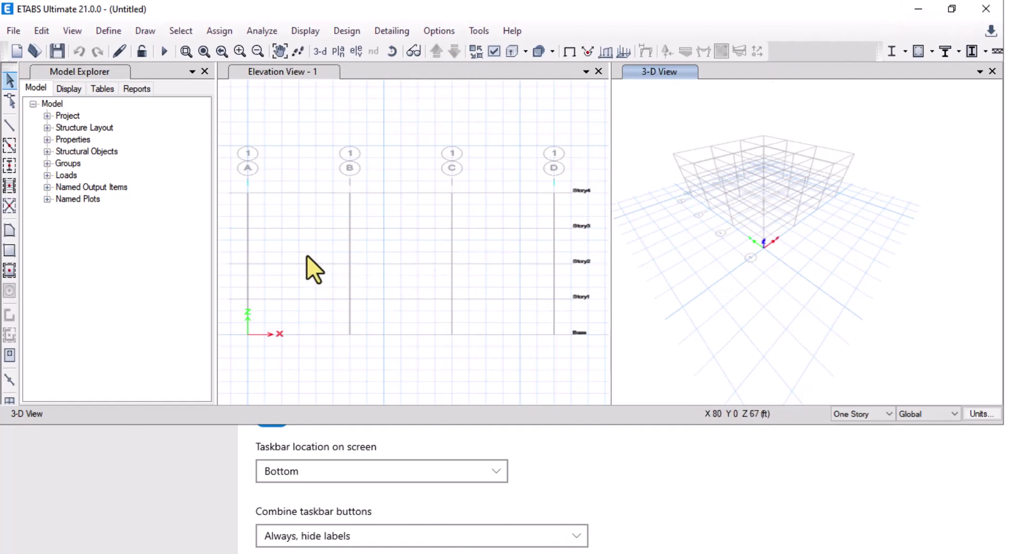
{"action": "left_click", "coordinate": [960, 8]}
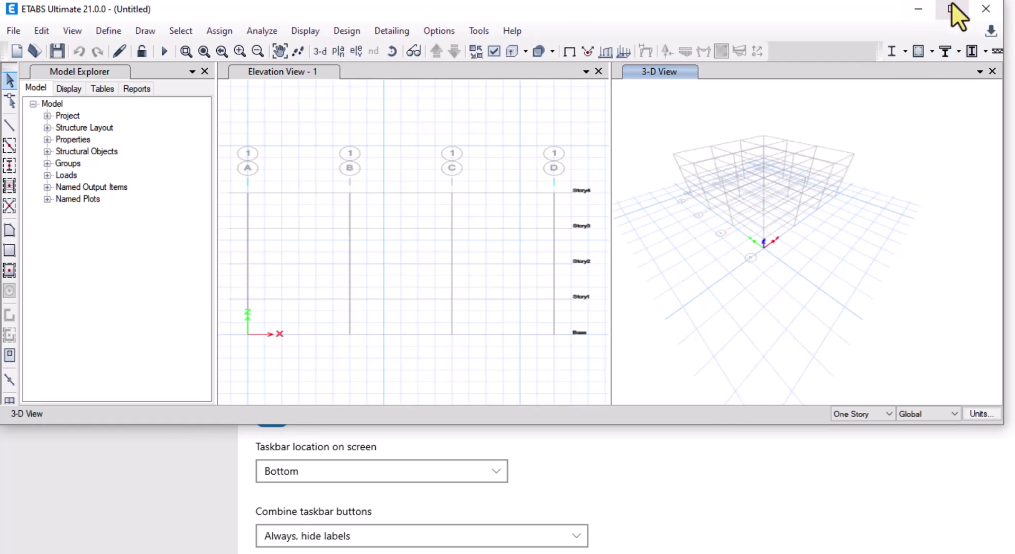
Step: Maximize the ETABS window to fill the screen
{"action": "left_click", "coordinate": [951, 8]}
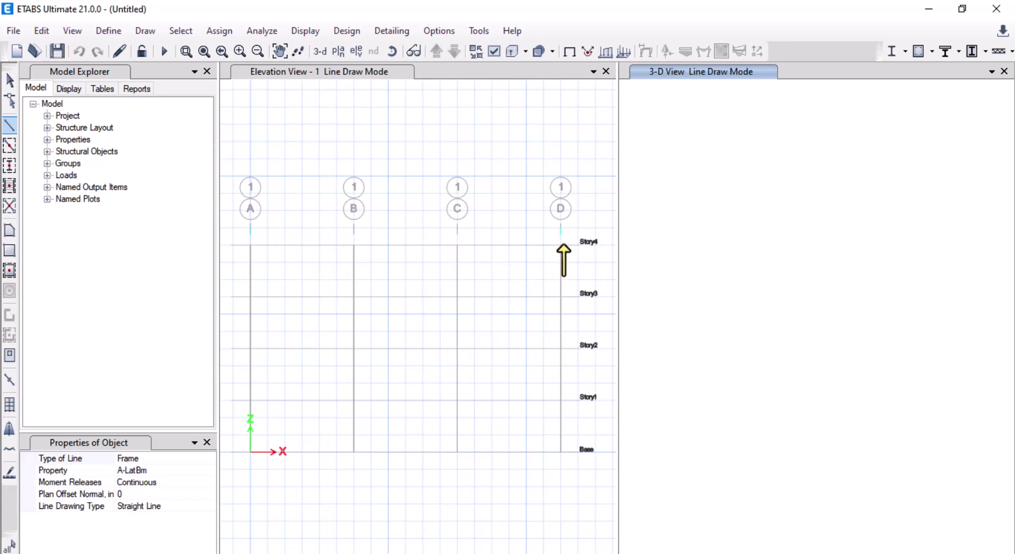
Step: Draw zigzag frame members through A1 Base, B1 Story4, C1 Story2, B1 Story1 and C1 Base
{"action": "left_click", "coordinate": [251, 451]}
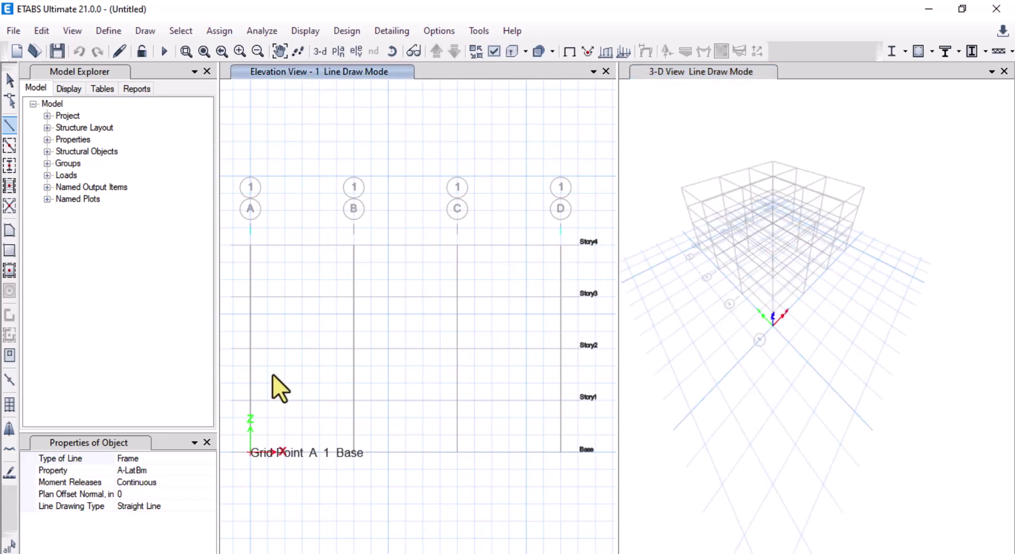
{"action": "left_click", "coordinate": [354, 245]}
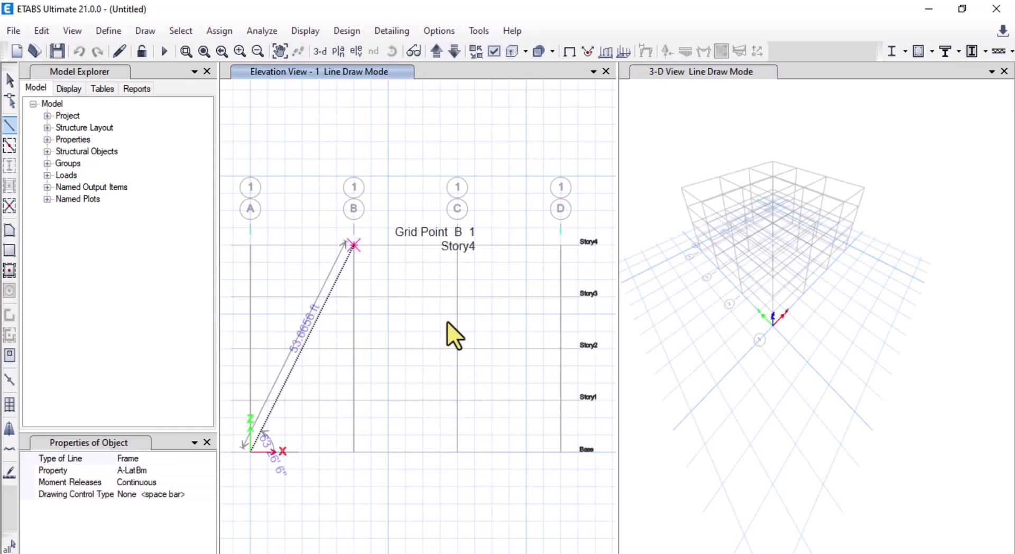
{"action": "left_click", "coordinate": [458, 348]}
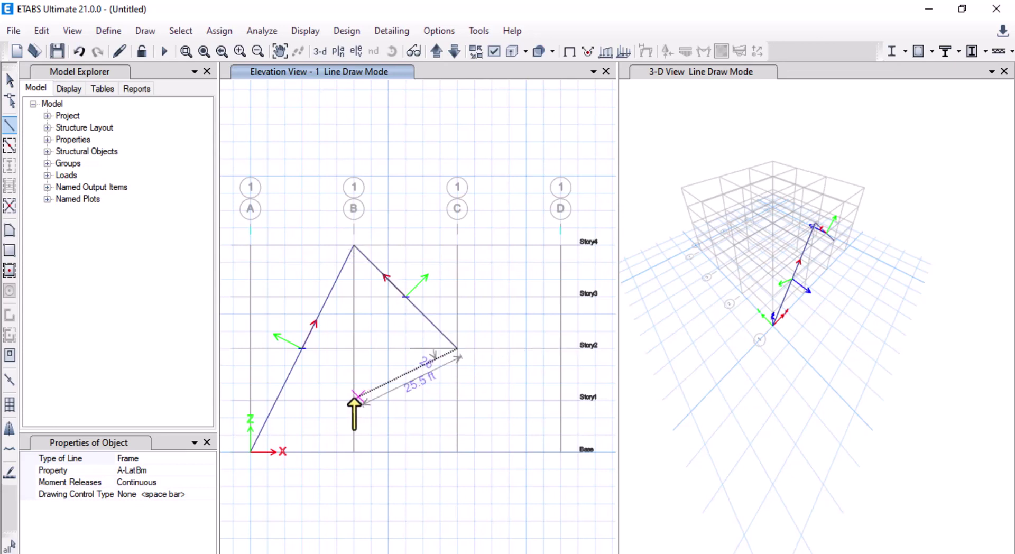
{"action": "left_click", "coordinate": [354, 398]}
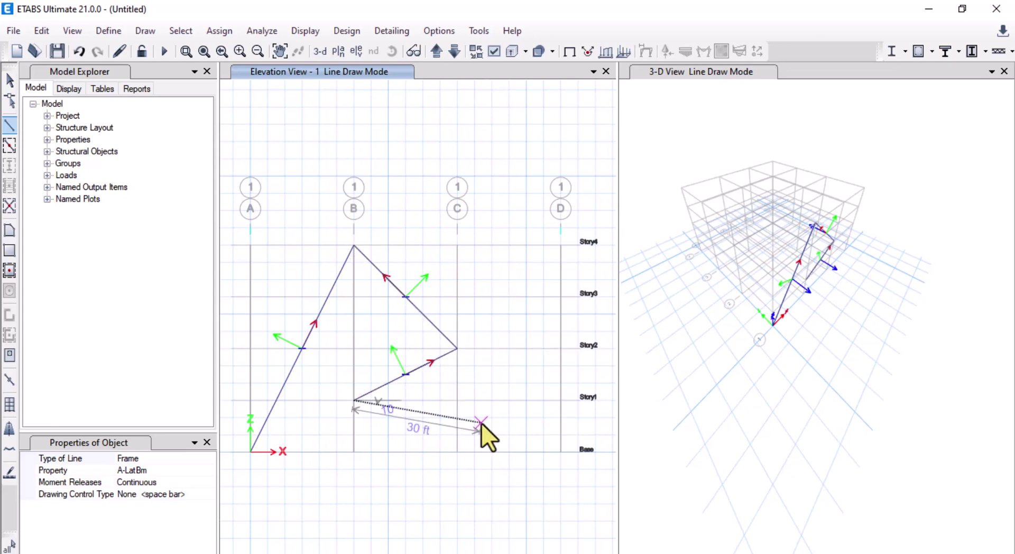
{"action": "left_click", "coordinate": [458, 450]}
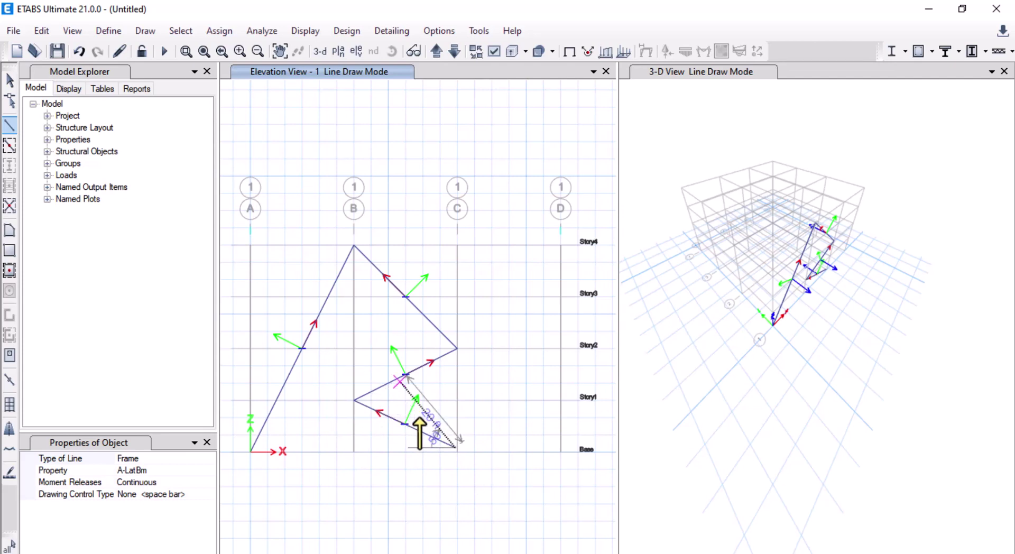
{"action": "key", "text": "Escape"}
{"action": "key", "text": "Escape"}
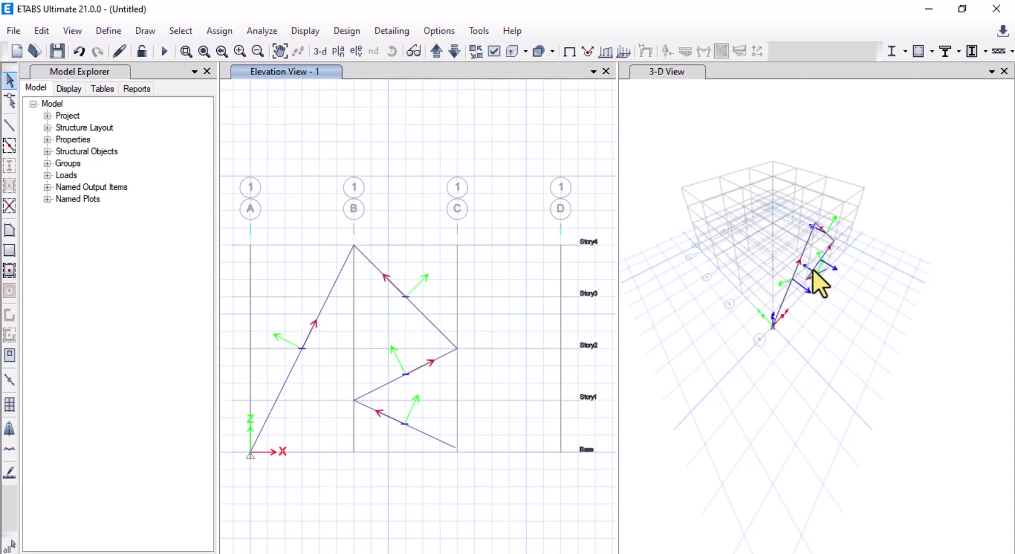
Step: Zoom in and out on the zigzag braces in the 3-D view
{"action": "left_click", "coordinate": [795, 270]}
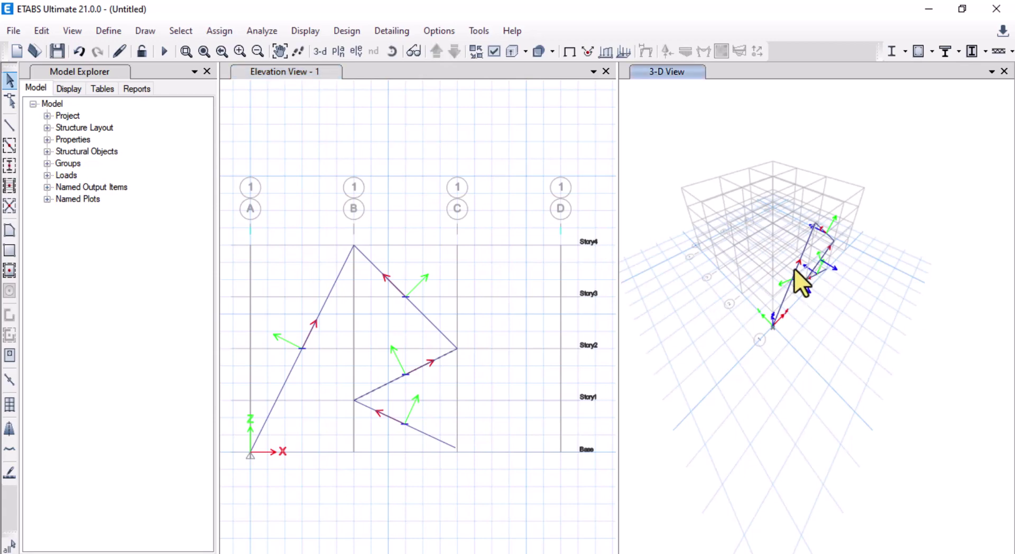
{"action": "scroll", "coordinate": [794, 269], "scroll_direction": "up", "scroll_amount": 5}
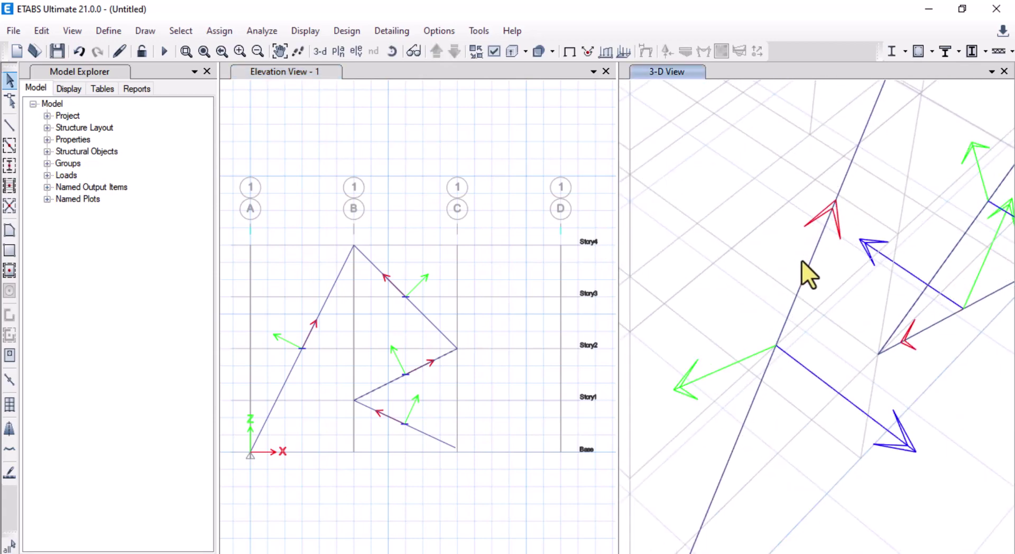
{"action": "scroll", "coordinate": [719, 370], "scroll_direction": "down", "scroll_amount": 5}
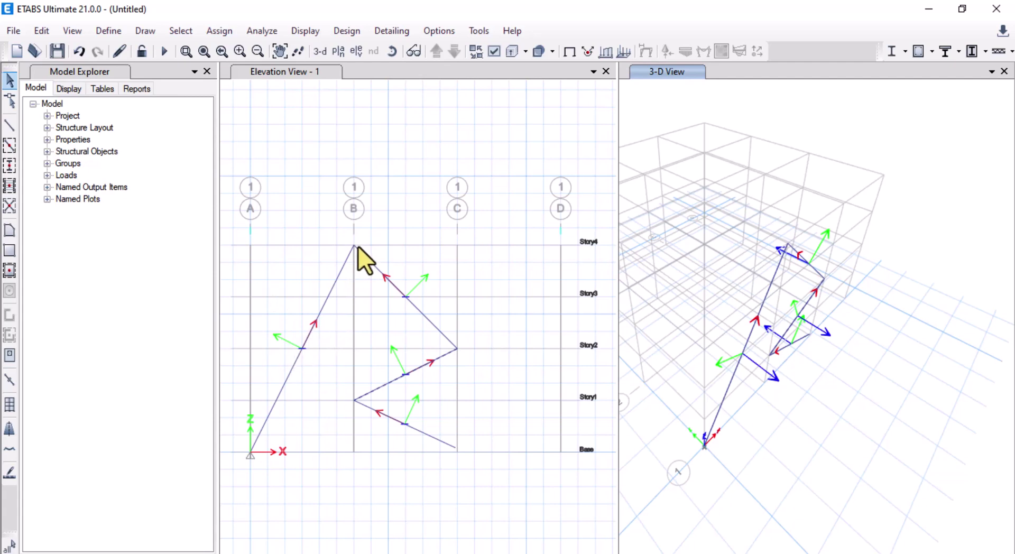
Step: Make the elevation view active and bring up the Assign menu
{"action": "left_click", "coordinate": [283, 385]}
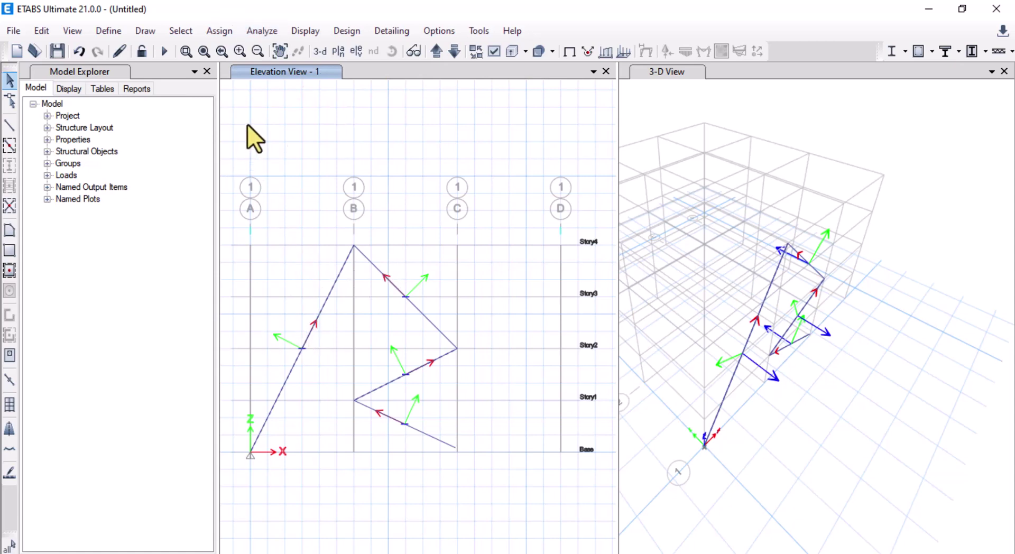
{"action": "left_click", "coordinate": [221, 32]}
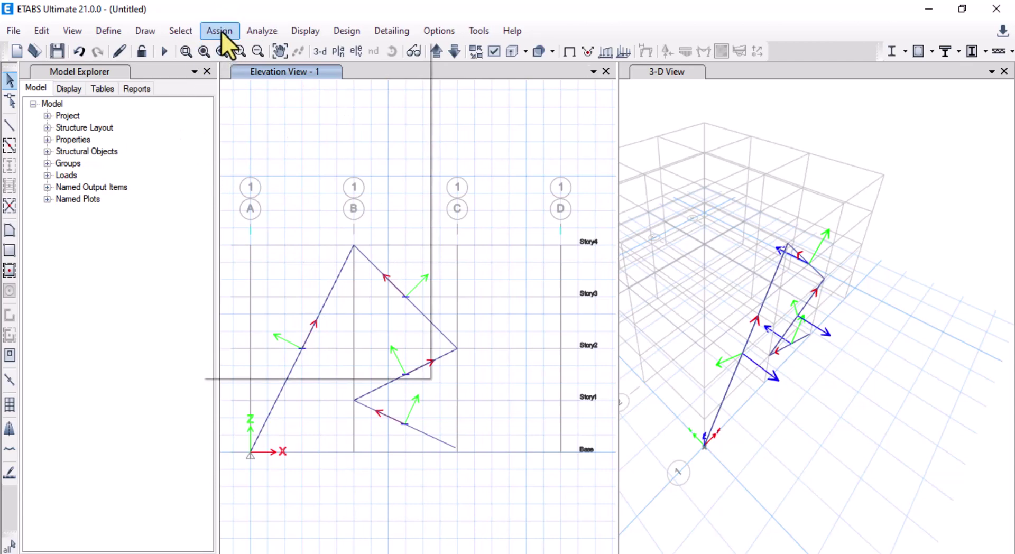
Step: Open frame point-load settings with absolute distance from End-I and choose the Local-2 direction
{"action": "mouse_move", "coordinate": [283, 170]}
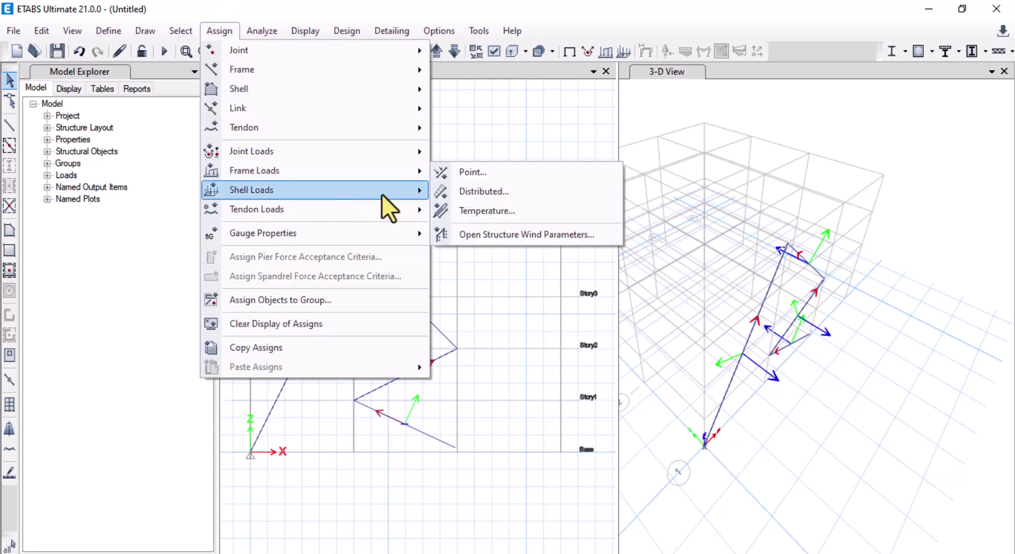
{"action": "left_click", "coordinate": [462, 174]}
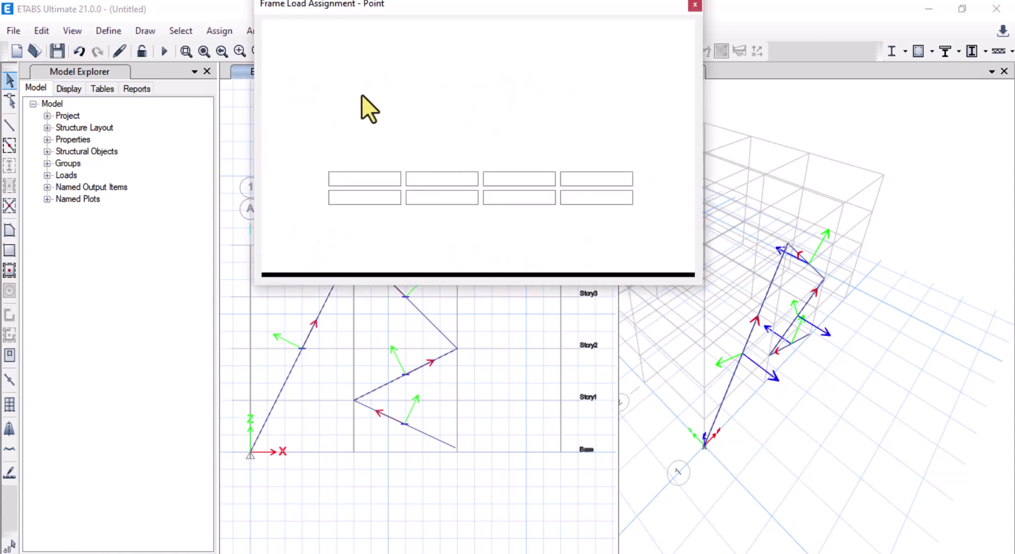
{"action": "left_click", "coordinate": [503, 218]}
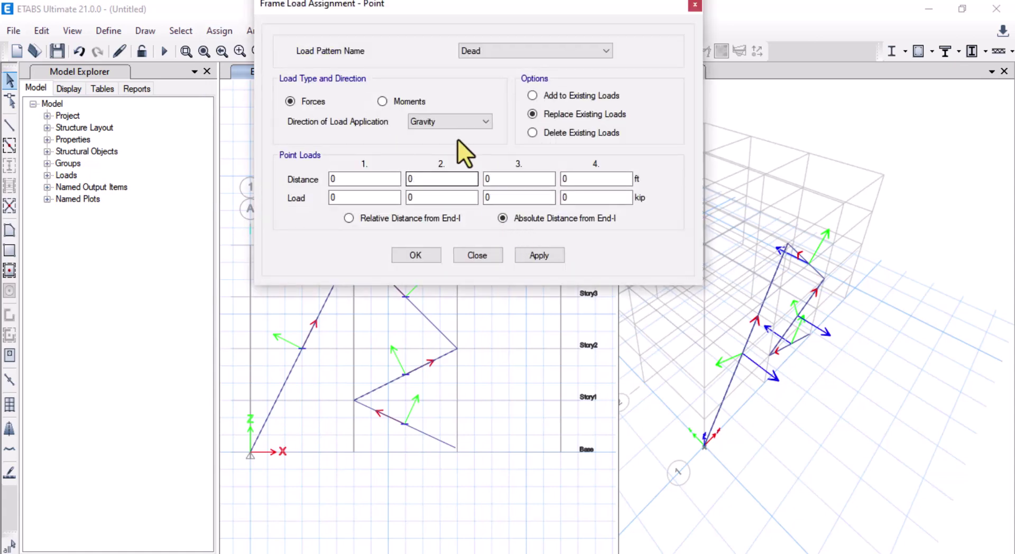
{"action": "left_click", "coordinate": [472, 117]}
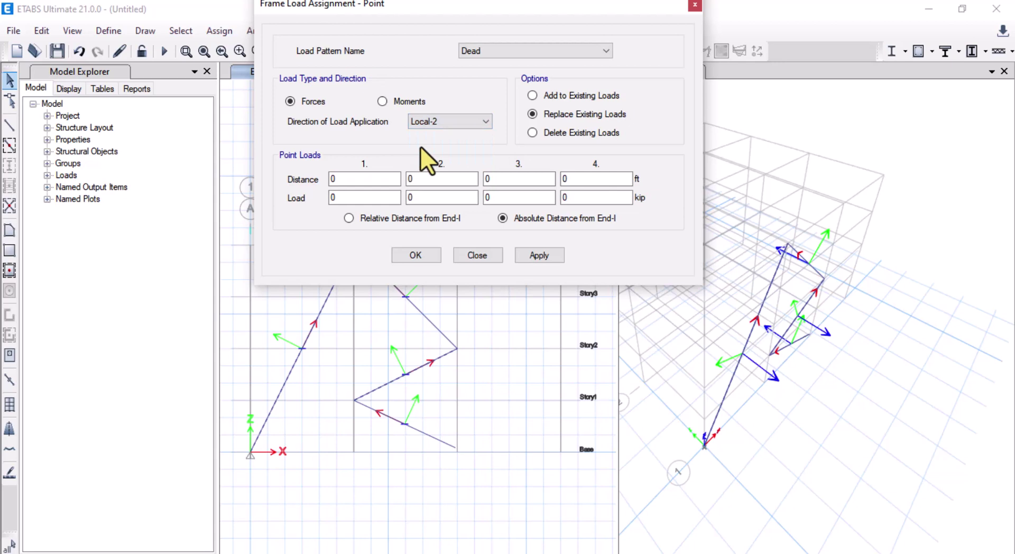
Step: Apply a -50 kip point load at 10 ft to the two selected braces
{"action": "left_click", "coordinate": [423, 179]}
{"action": "key", "text": "BackSpace"}
{"action": "type", "text": "10"}
{"action": "left_click", "coordinate": [428, 198]}
{"action": "key", "text": "BackSpace"}
{"action": "type", "text": "50"}
{"action": "key", "text": "BackSpace"}
{"action": "key", "text": "BackSpace"}
{"action": "type", "text": "-50"}
{"action": "left_click", "coordinate": [557, 251]}
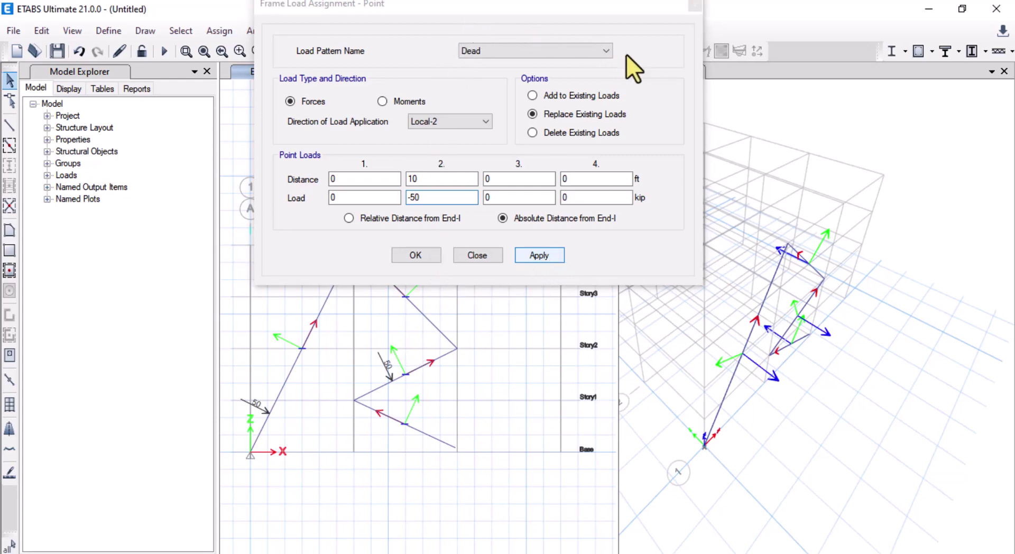
{"action": "left_click_drag", "start_coordinate": [497, 6], "coordinate": [509, 57]}
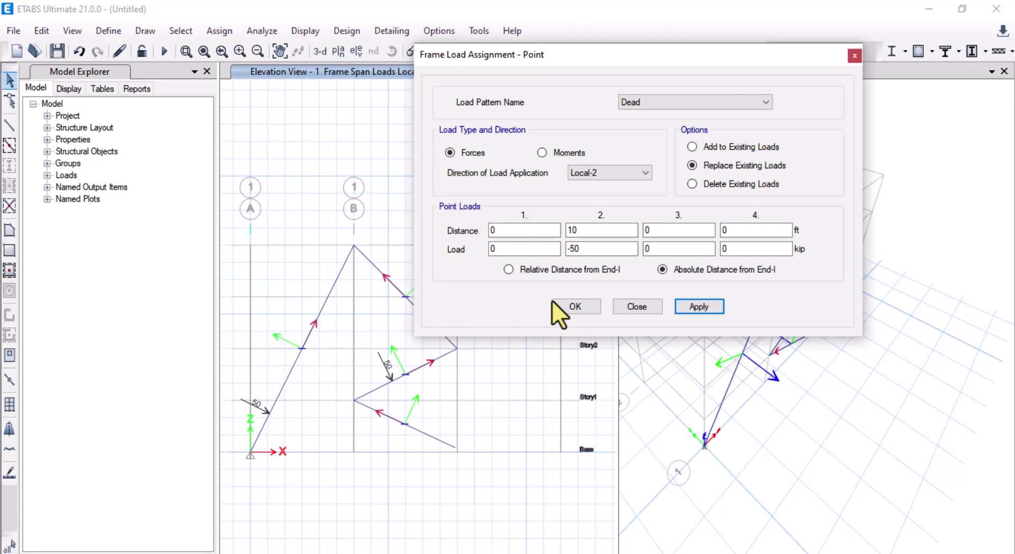
{"action": "left_click", "coordinate": [627, 308]}
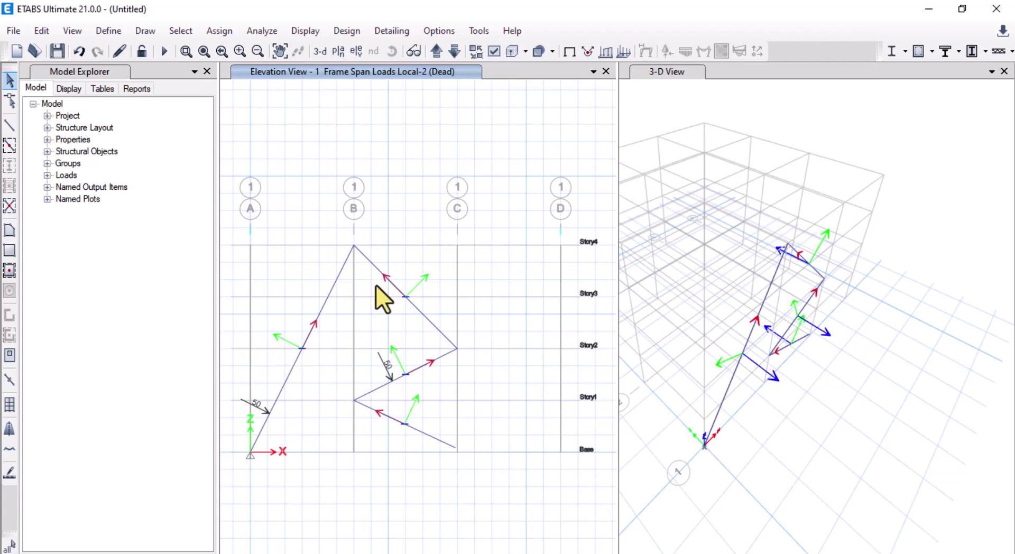